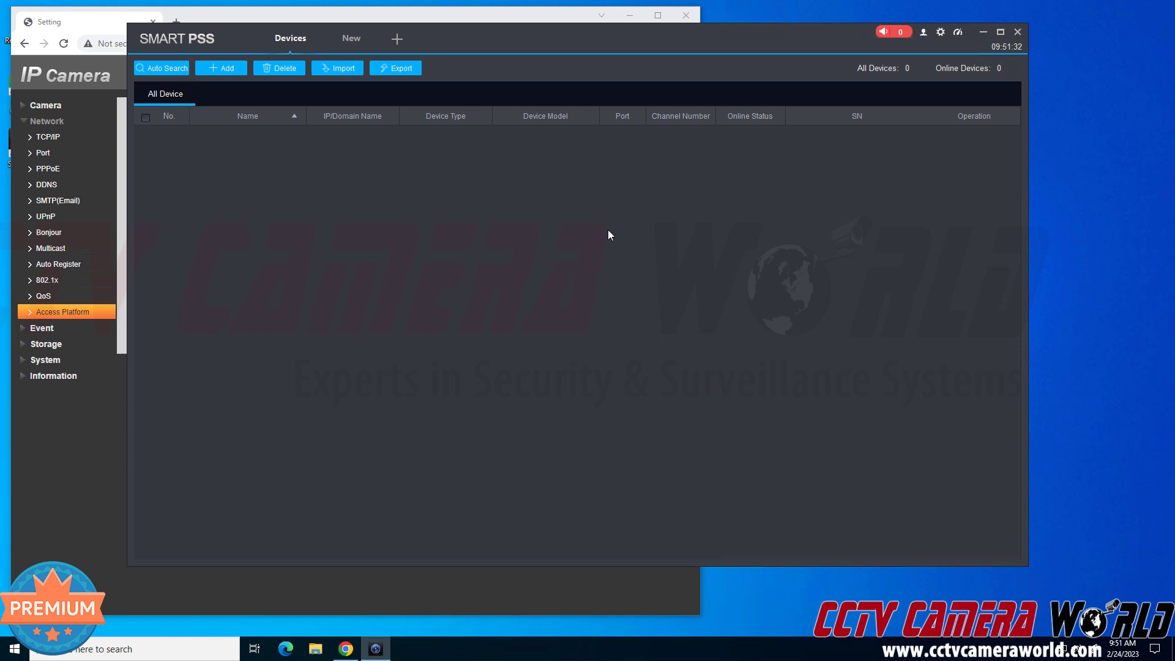
# Bring the camera's P2P page forward, showing P2P enabled, Online, with its serial number and QR code
pyautogui.click(105, 27)
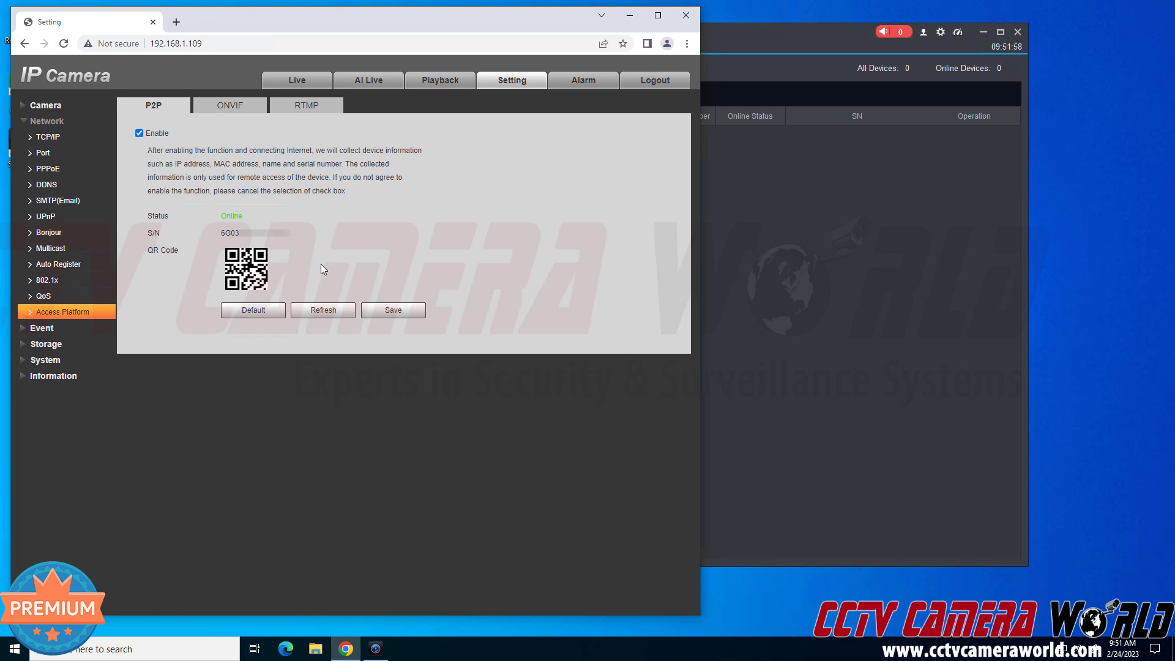
pyautogui.click(775, 282)
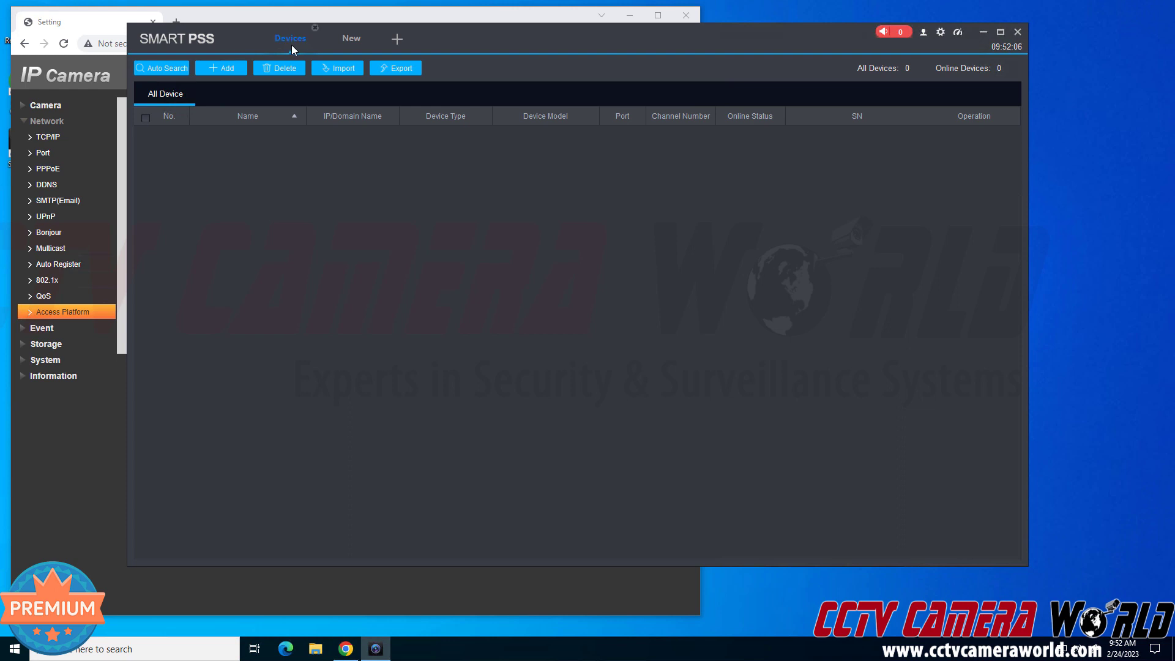
pyautogui.click(342, 39)
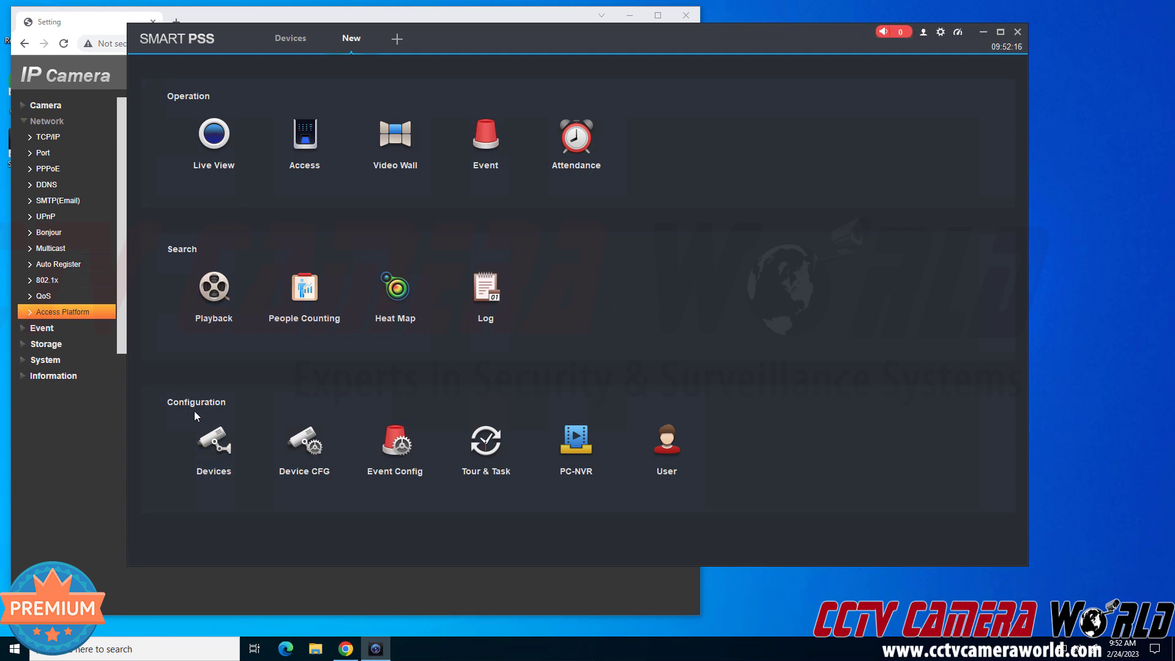
pyautogui.click(227, 451)
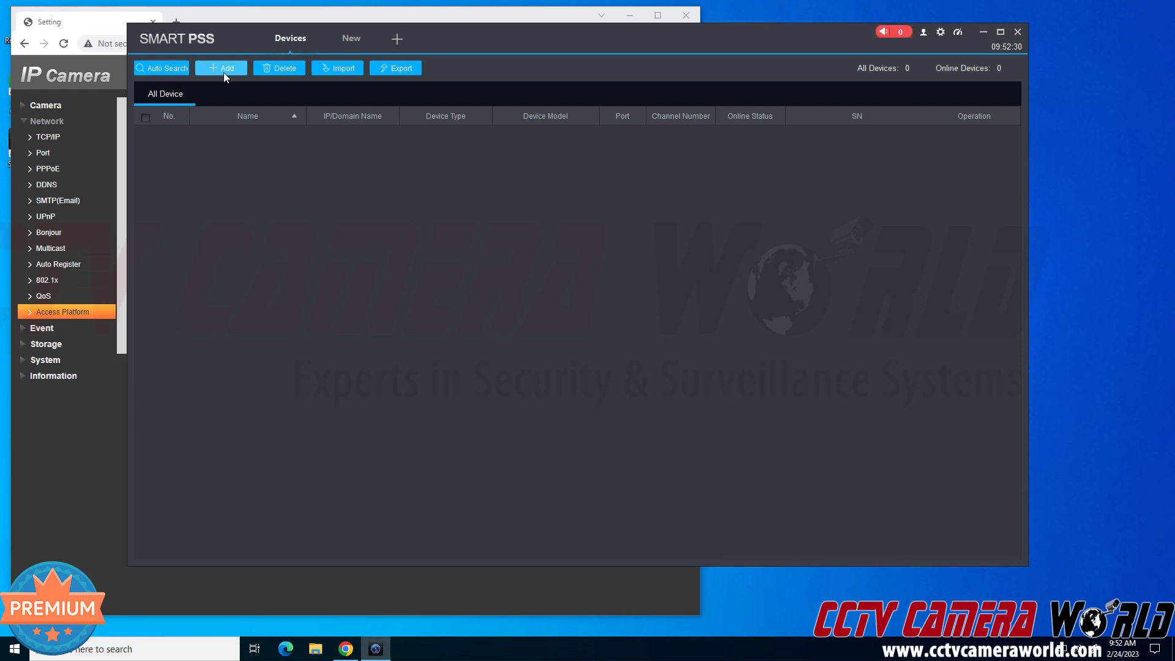
pyautogui.click(108, 60)
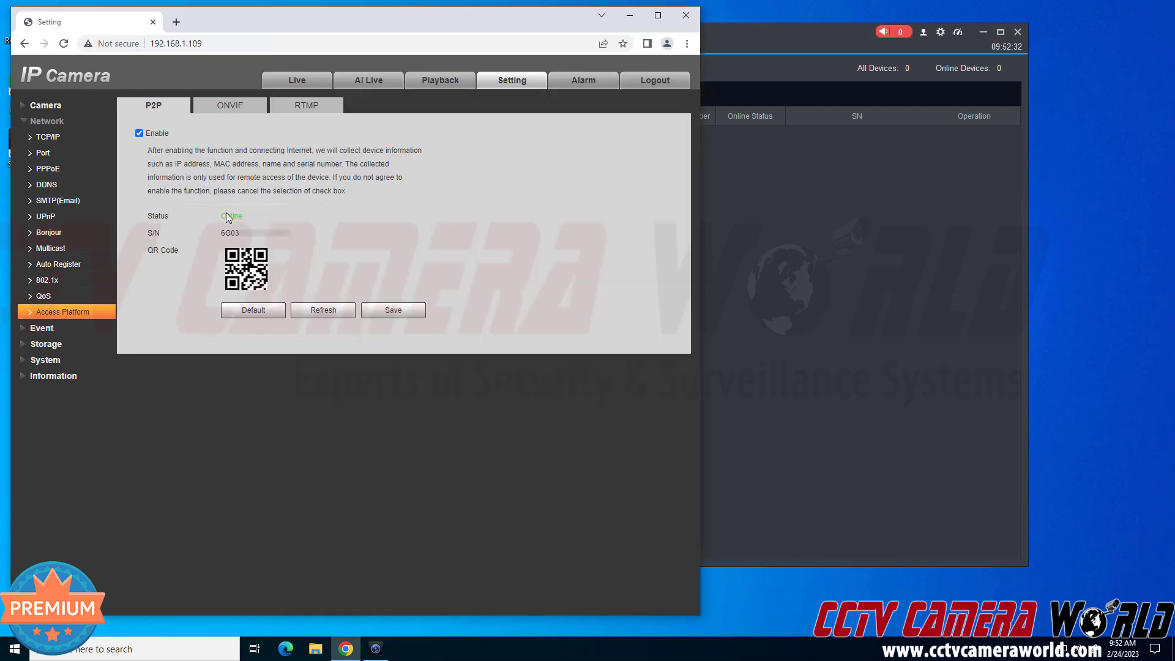
pyautogui.click(775, 227)
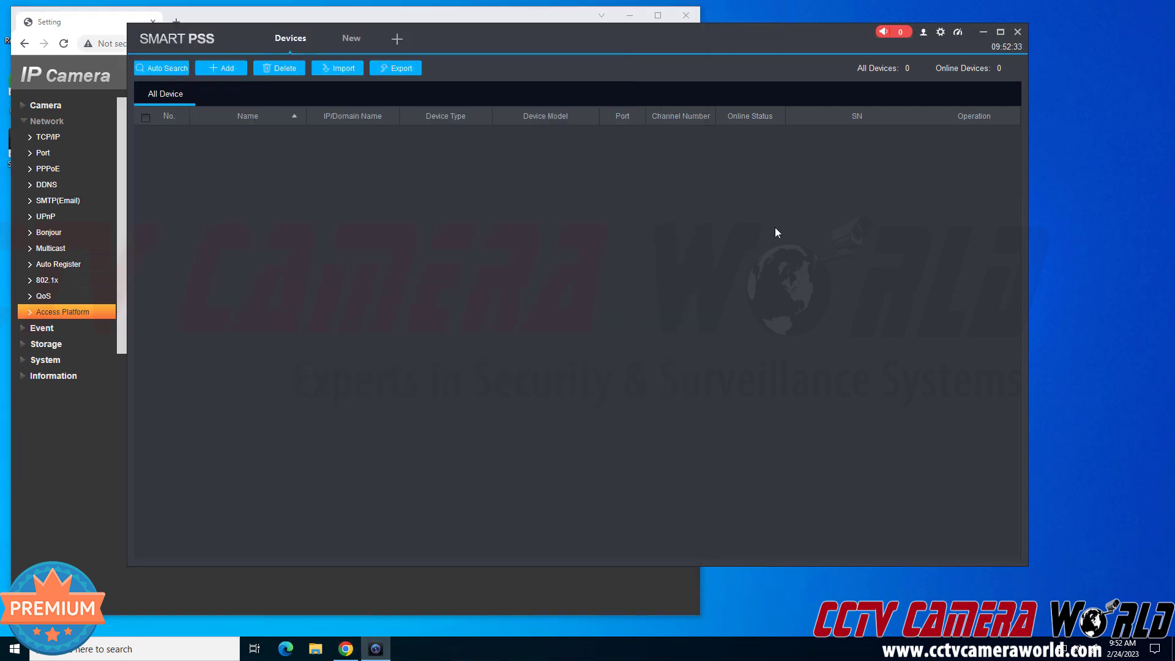
# Start a manual add named 'Office Cam' using the SN (For Device Support P2P) method
pyautogui.click(225, 68)
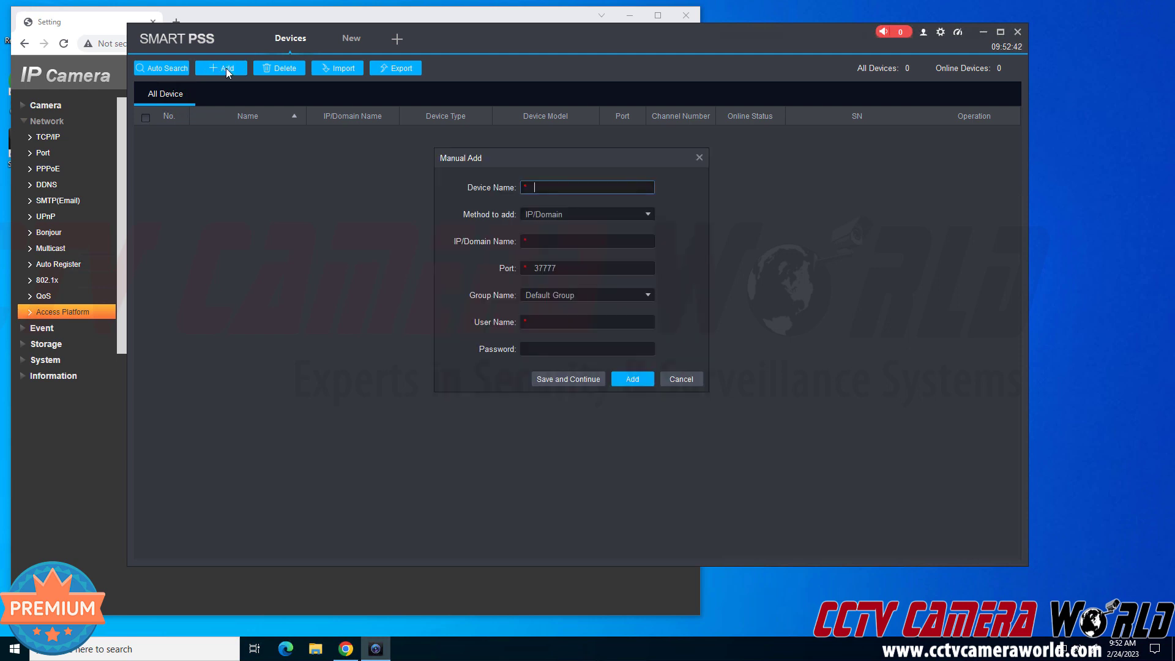
pyautogui.click(547, 215)
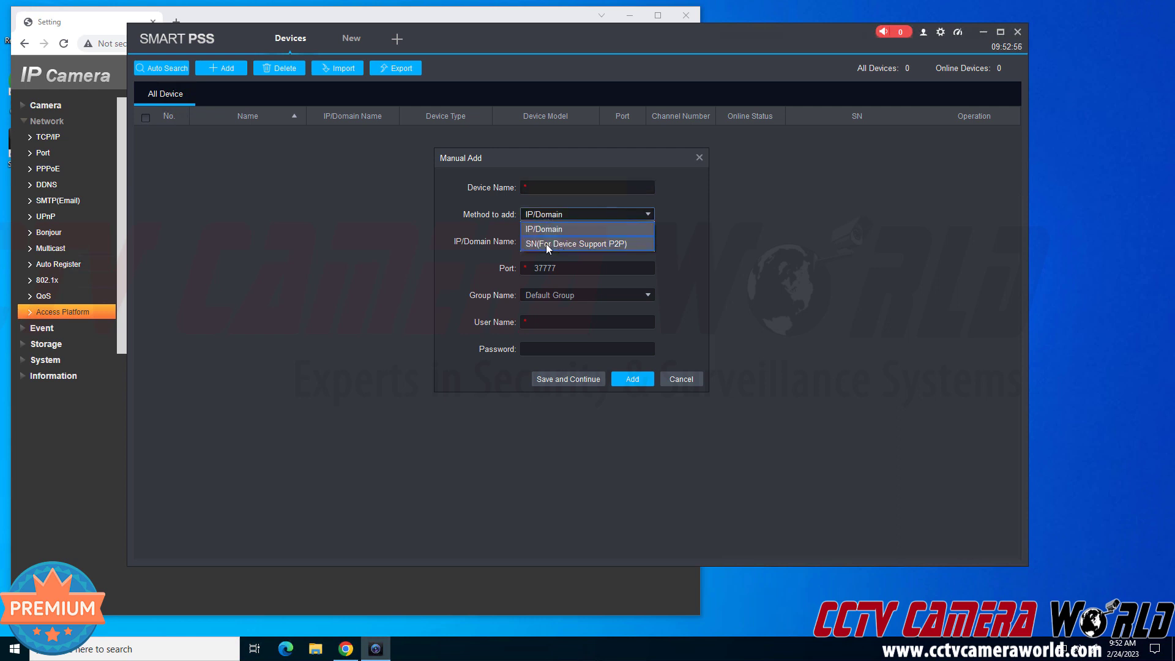
pyautogui.click(602, 243)
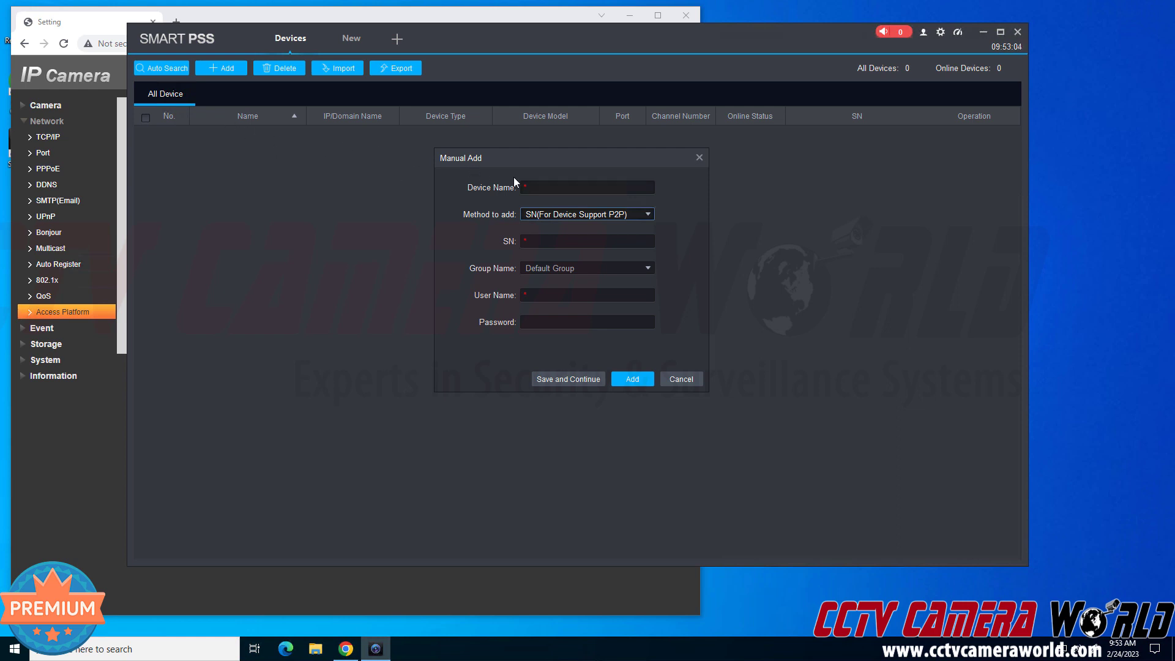
pyautogui.click(544, 188)
pyautogui.write('O')
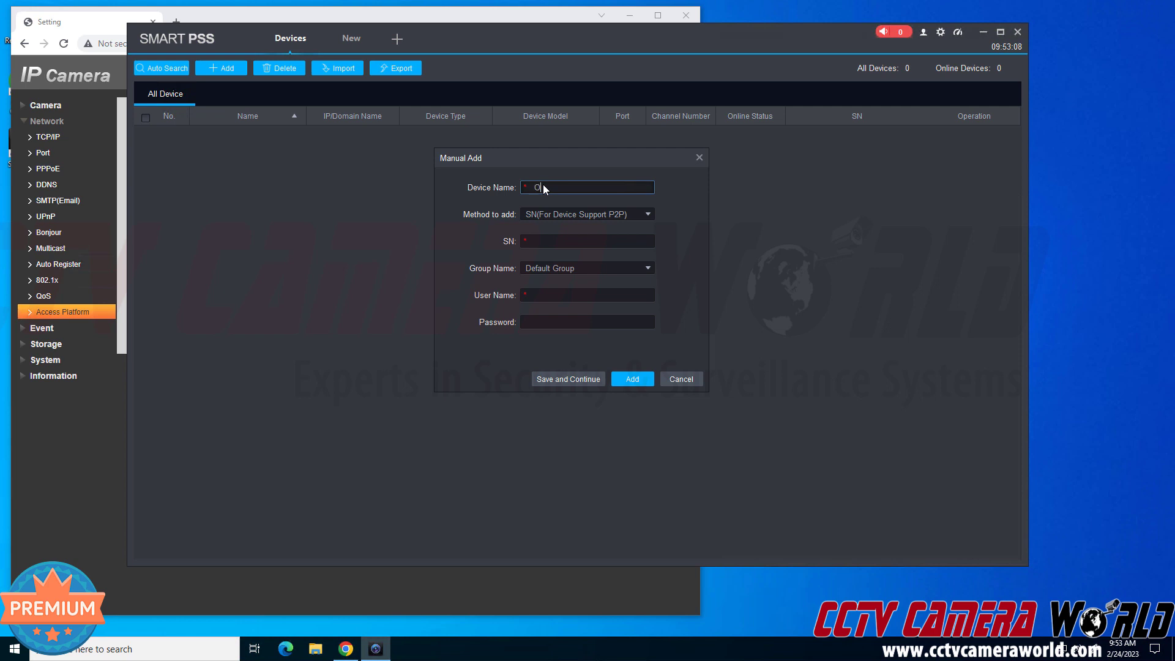
pyautogui.write('ffice Cam')
pyautogui.click(569, 245)
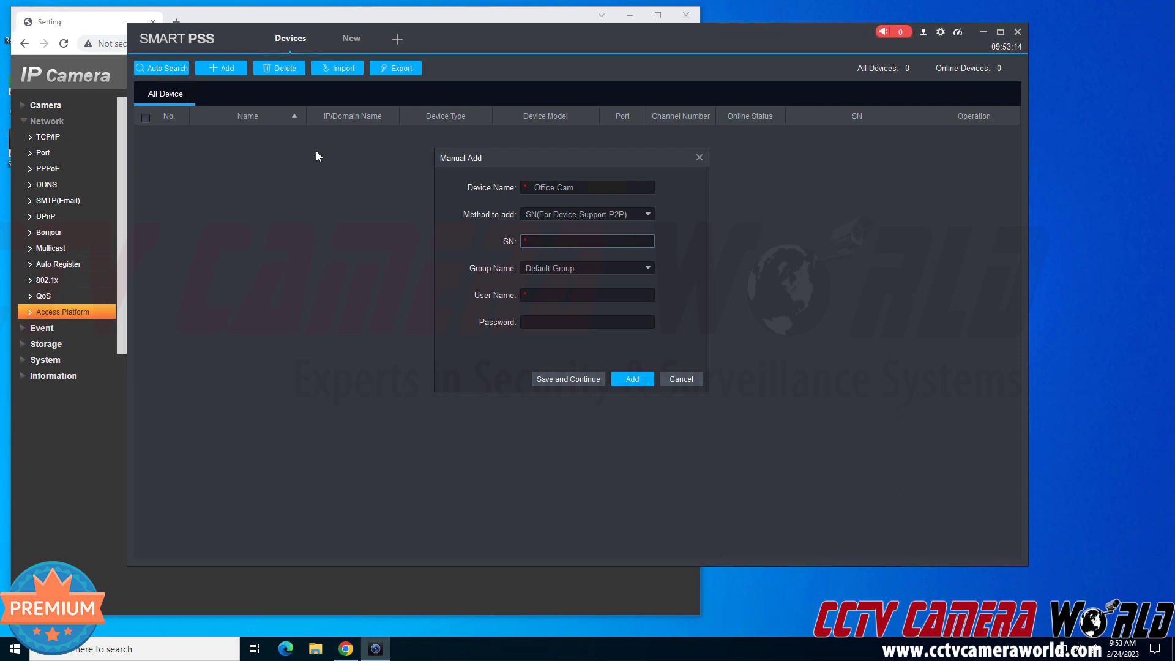
# Copy the camera's serial number from the S/N field on the P2P page
pyautogui.click(91, 28)
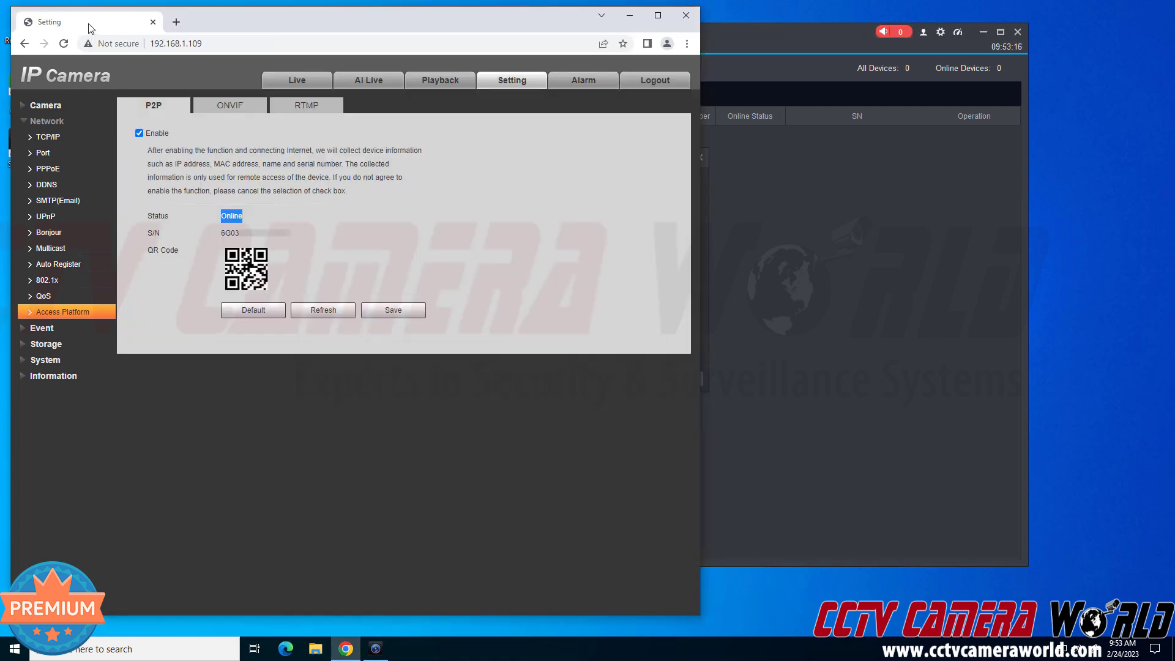
pyautogui.doubleClick(245, 237)
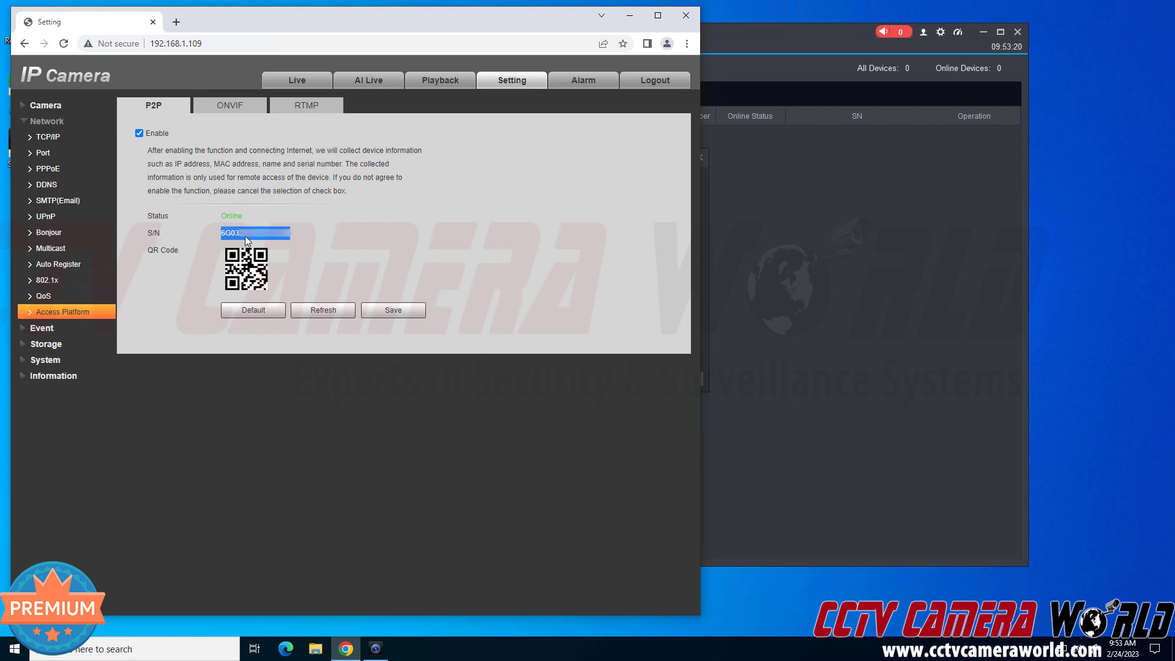
pyautogui.rightClick(244, 234)
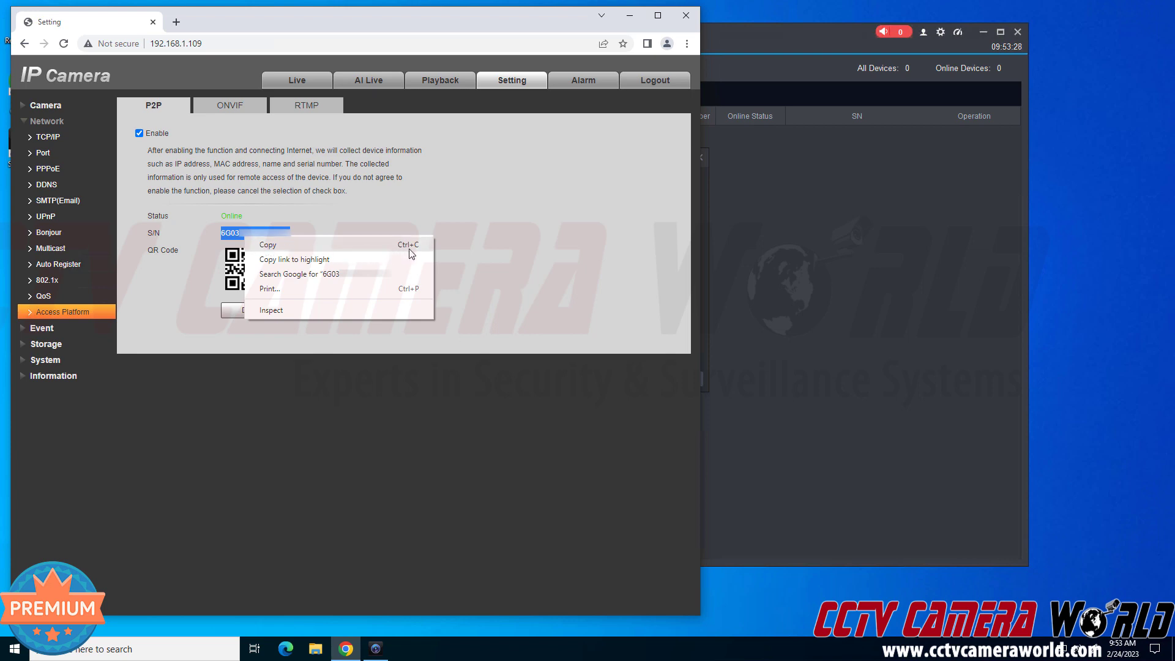
pyautogui.click(389, 248)
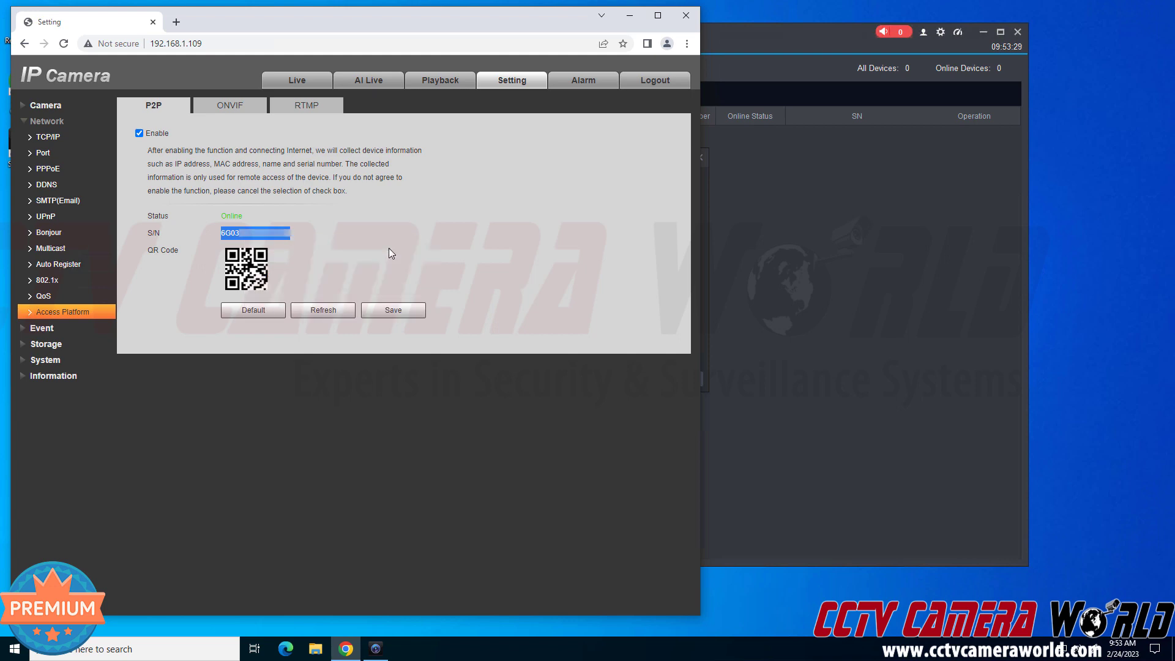
# Paste the serial number into SN and enter user name 'admin' and the camera's password
pyautogui.click(710, 259)
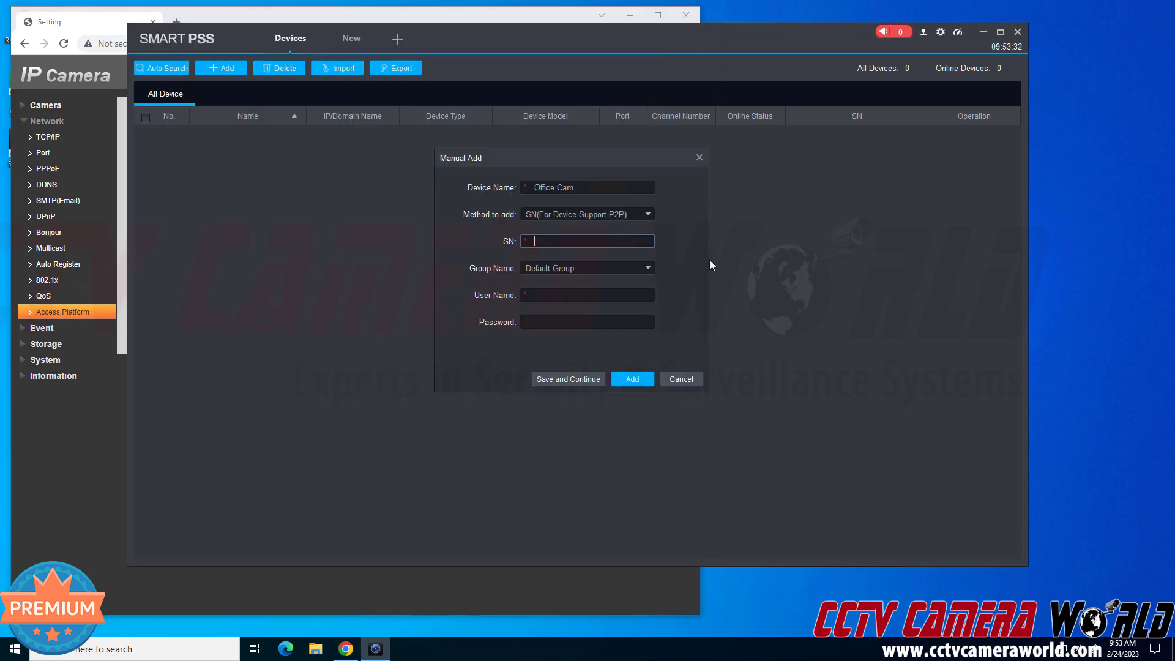
pyautogui.rightClick(545, 241)
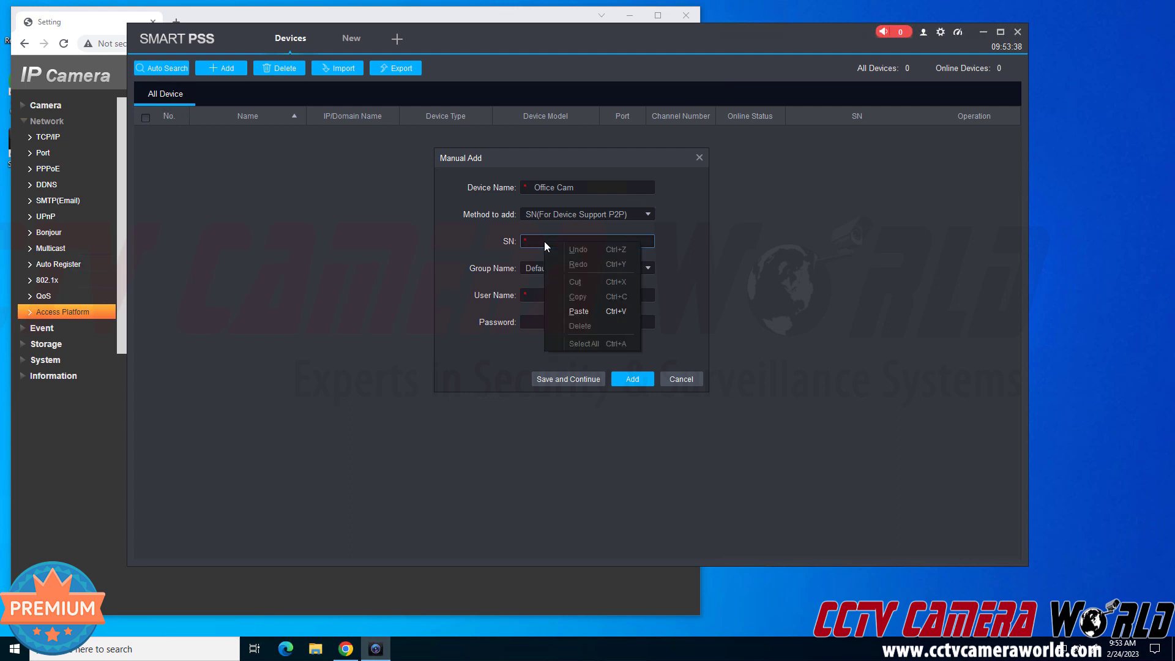
pyautogui.click(582, 310)
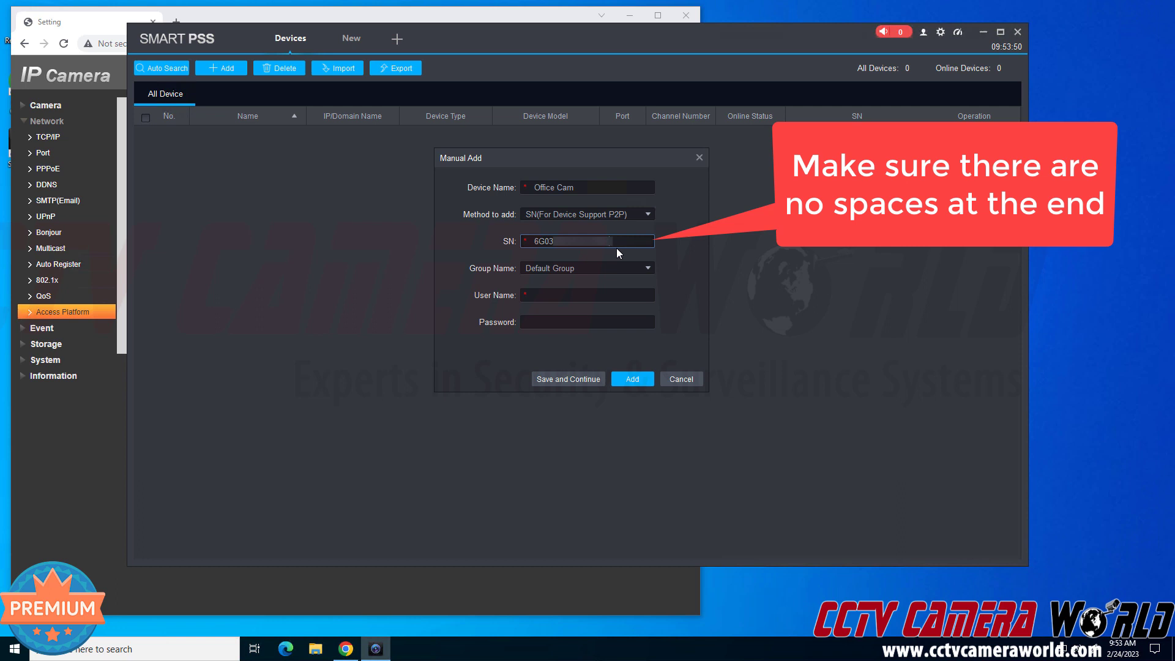
pyautogui.click(572, 297)
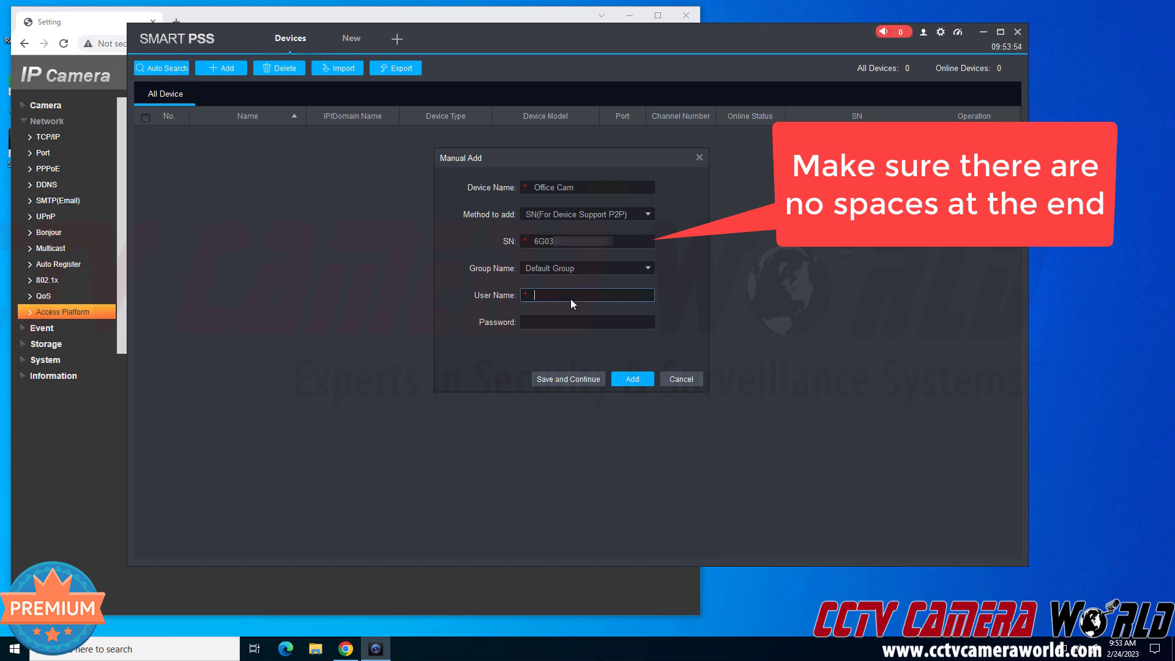
pyautogui.write('admin')
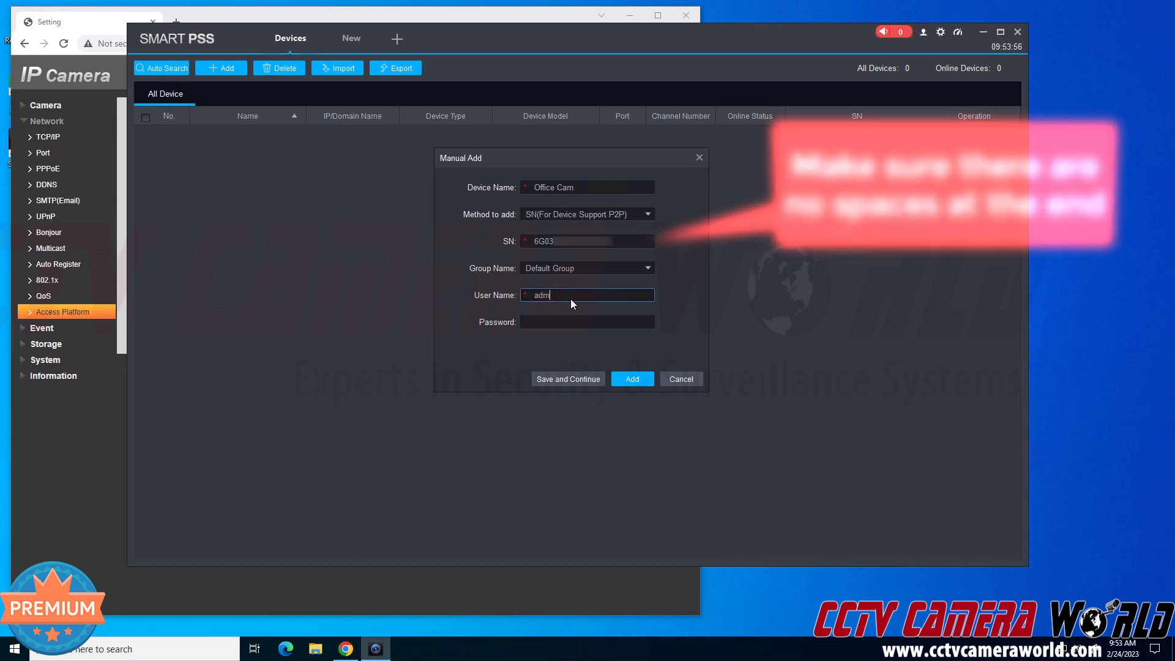
pyautogui.press('Tab')
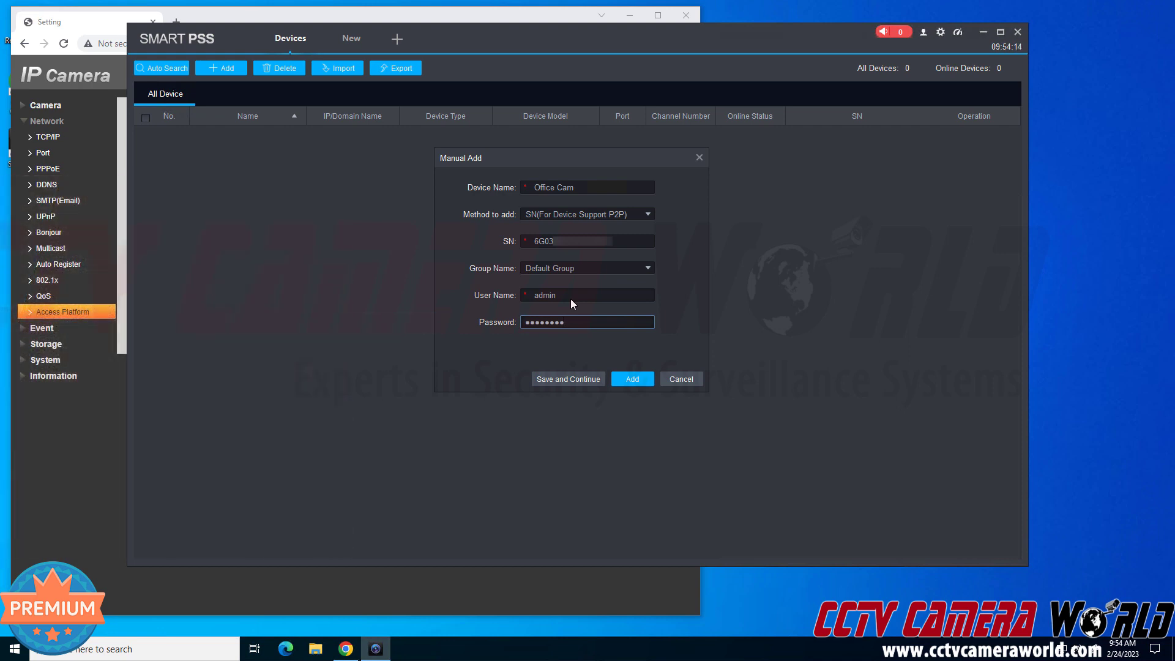
pyautogui.moveTo(587, 187); pyautogui.dragTo(528, 186)
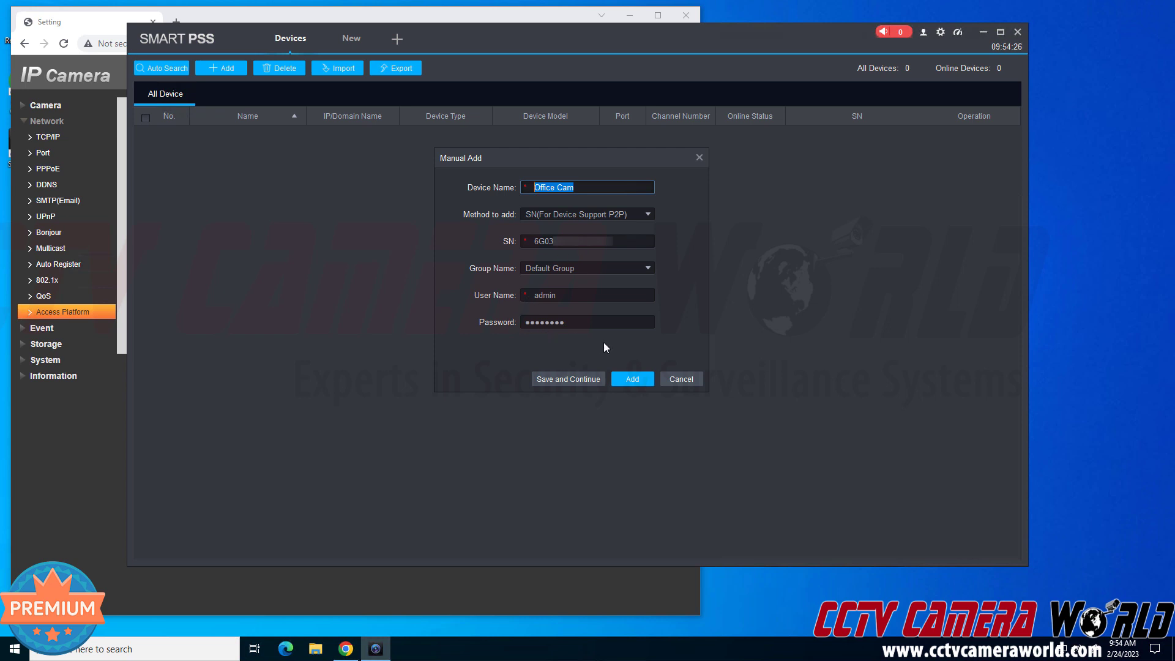
# Add Office Cam to the device list and check its row shows it Online as an IPC
pyautogui.click(635, 380)
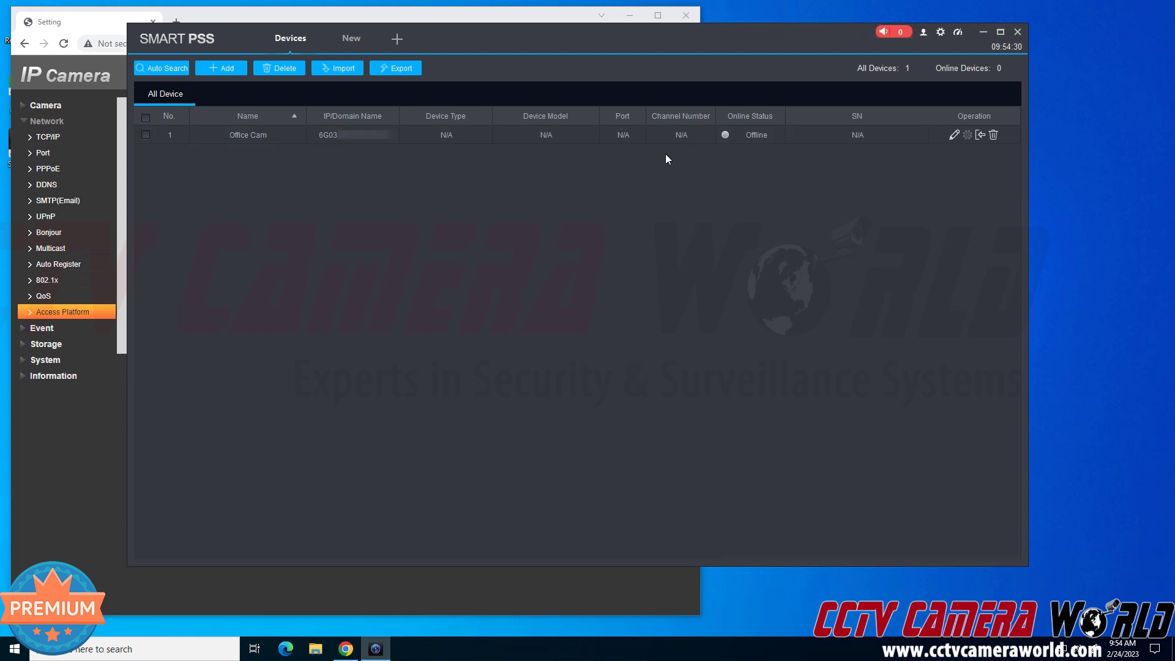
pyautogui.click(735, 135)
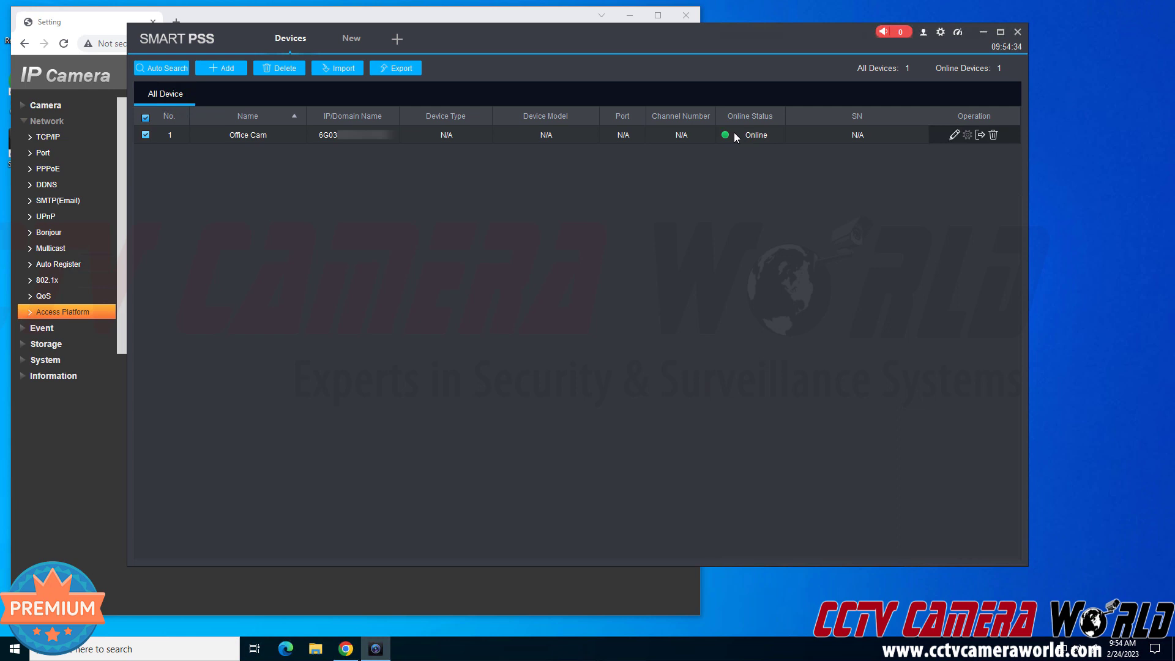
pyautogui.click(980, 135)
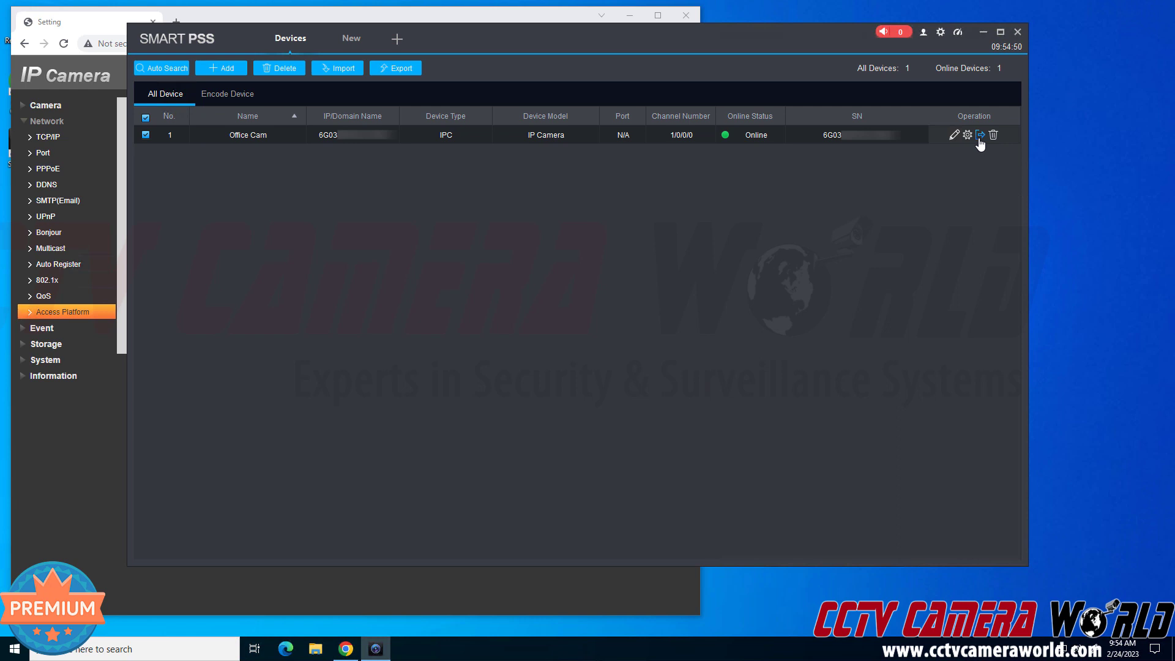
pyautogui.click(966, 174)
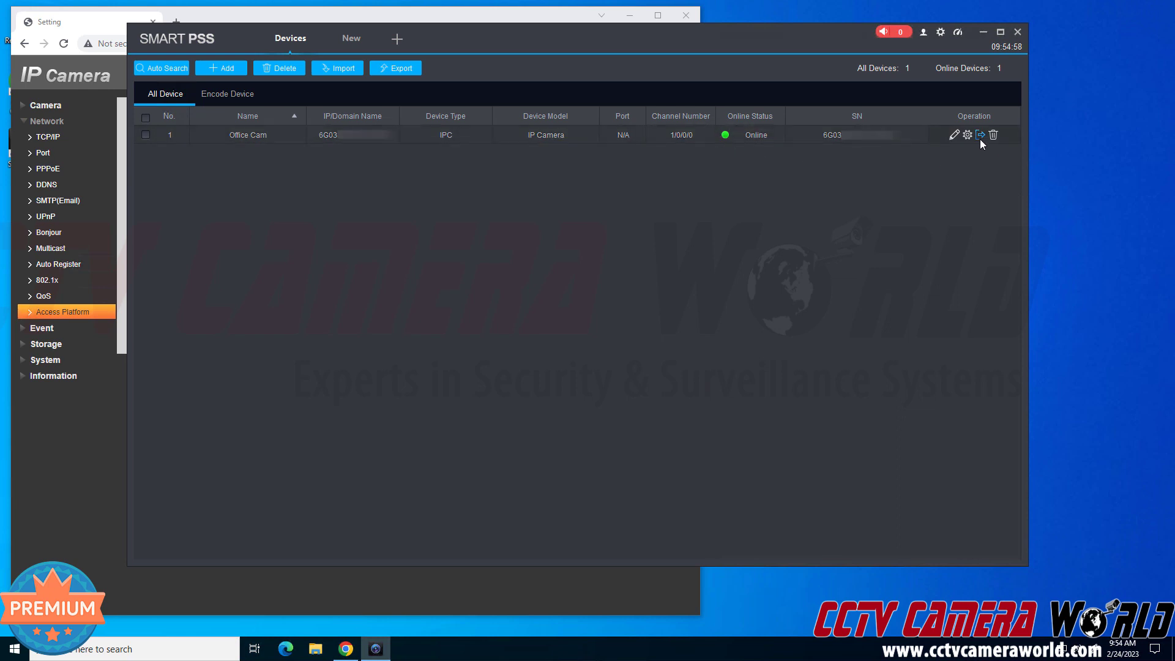
# Compare the serial number on the camera page, then widen the Online Status column in SmartPSS
pyautogui.click(424, 19)
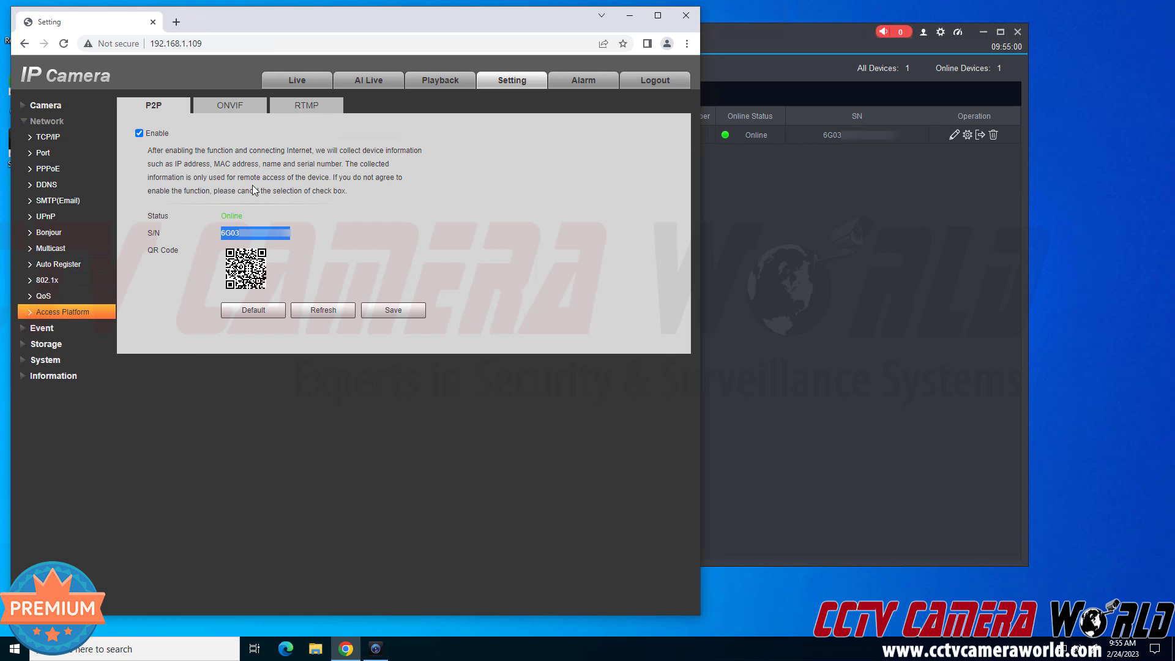
pyautogui.click(230, 219)
pyautogui.click(765, 237)
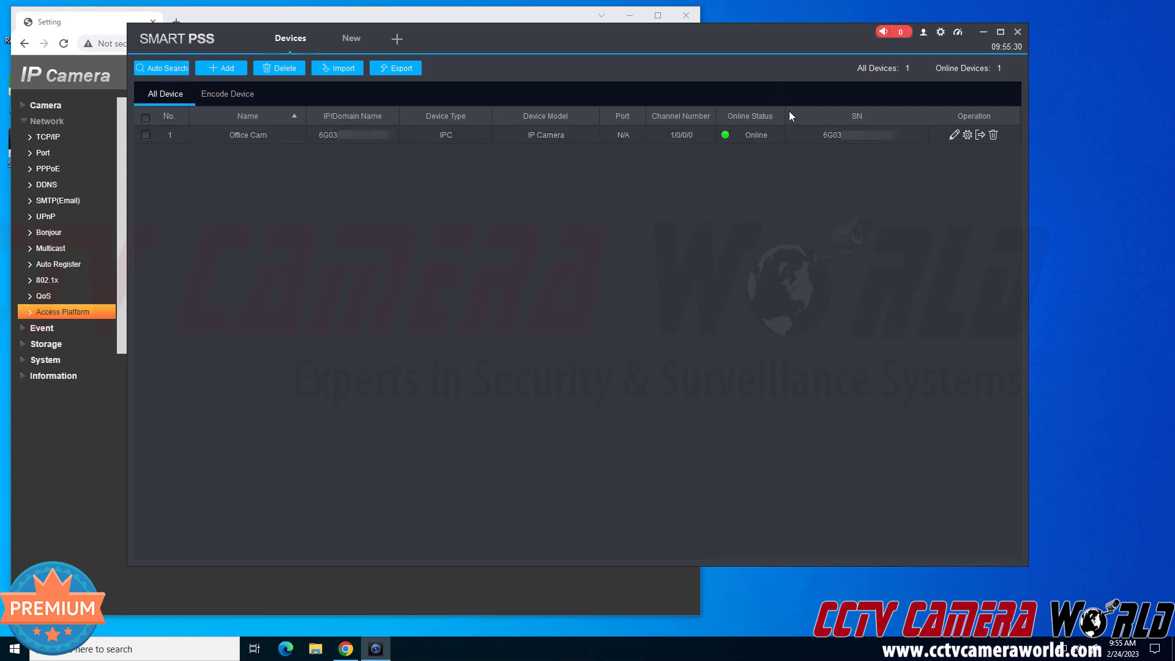
pyautogui.moveTo(786, 111)
pyautogui.mouseDown()
pyautogui.moveTo(855, 113)
pyautogui.moveTo(798, 113)
pyautogui.mouseUp()
# Open Live View and stream Office Cam into three panes of the grid
pyautogui.click(396, 40)
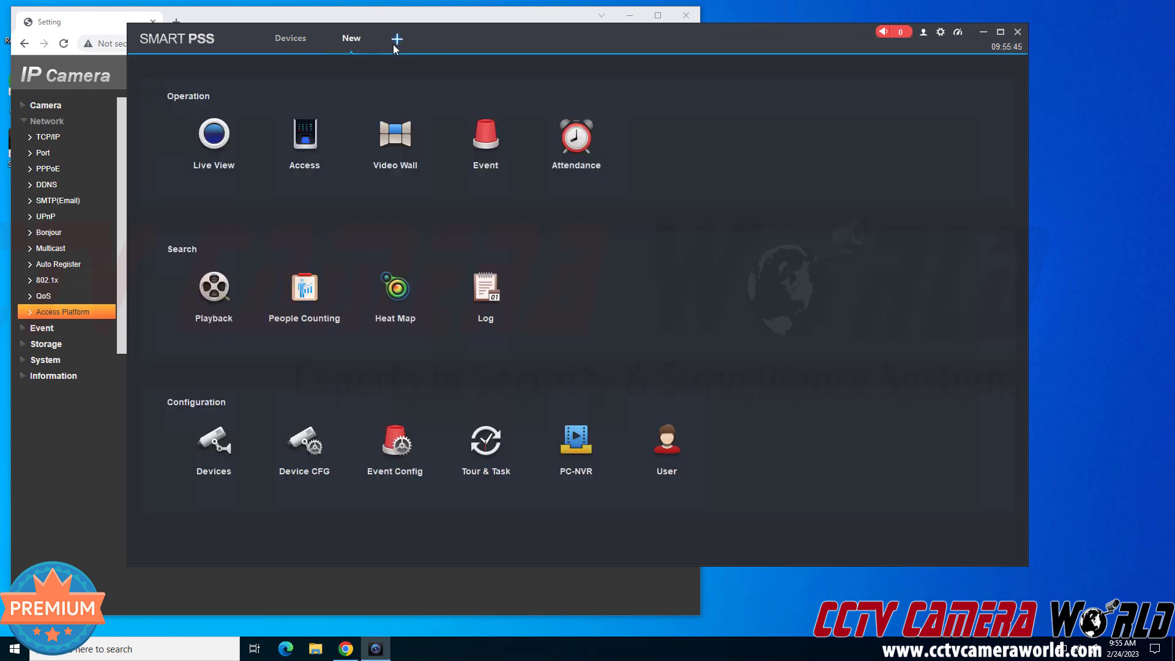
pyautogui.click(200, 133)
pyautogui.moveTo(199, 133); pyautogui.dragTo(353, 142)
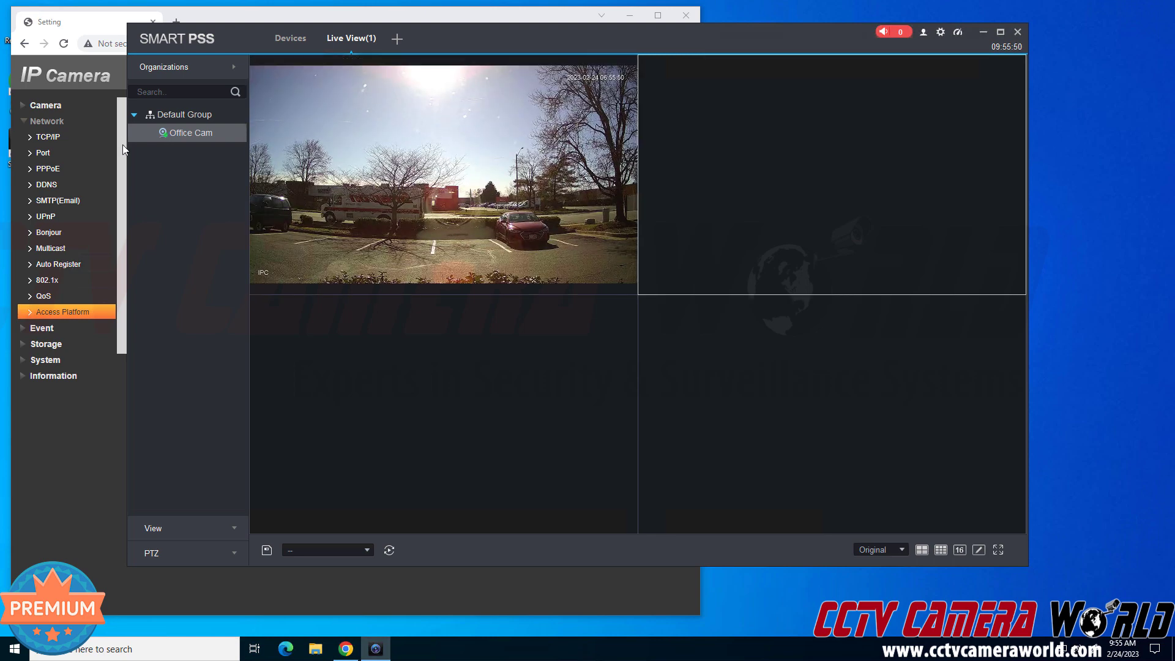
pyautogui.doubleClick(164, 136)
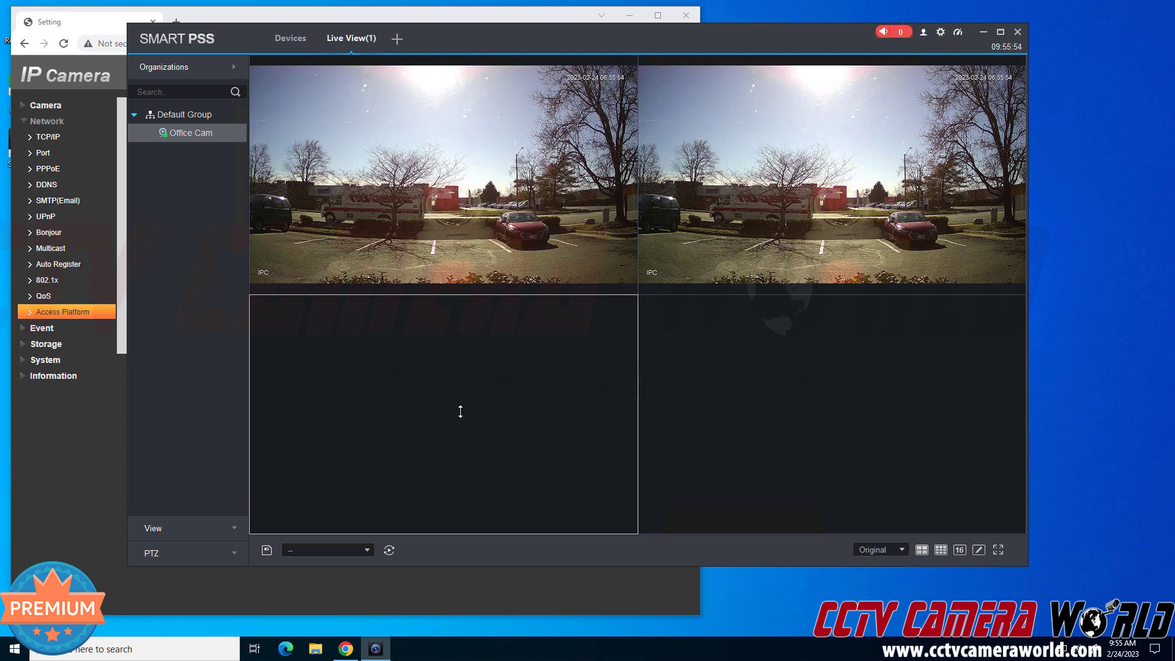
pyautogui.doubleClick(215, 129)
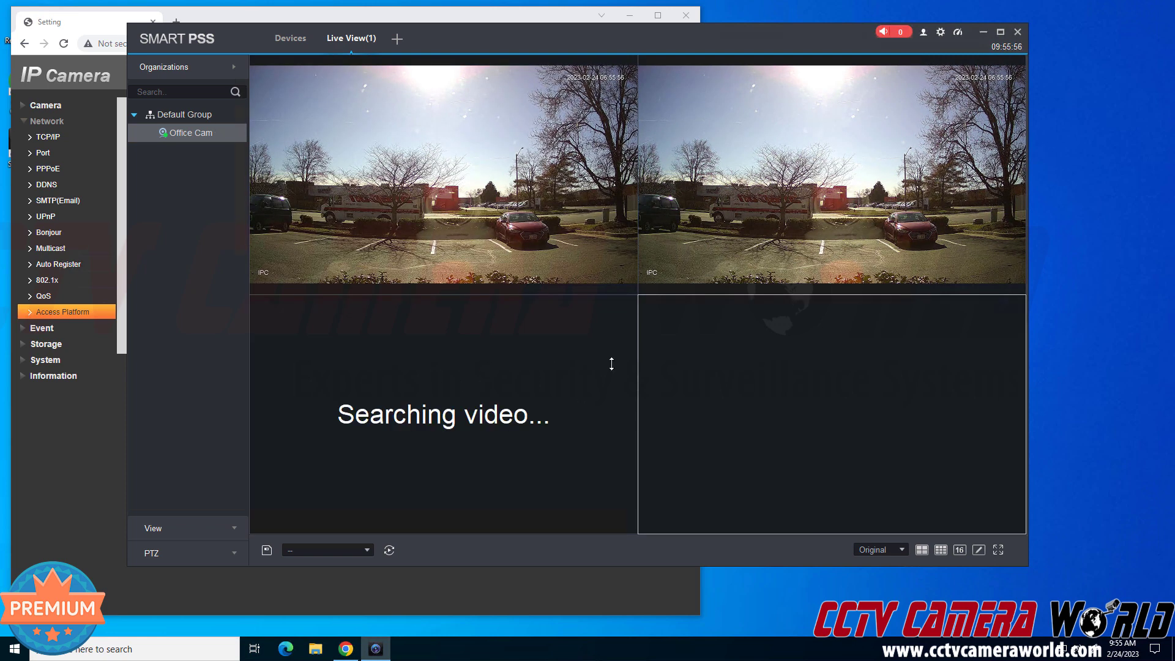
# Close all videos, play Office Cam in the bottom-right pane, then close that feed
pyautogui.rightClick(555, 206)
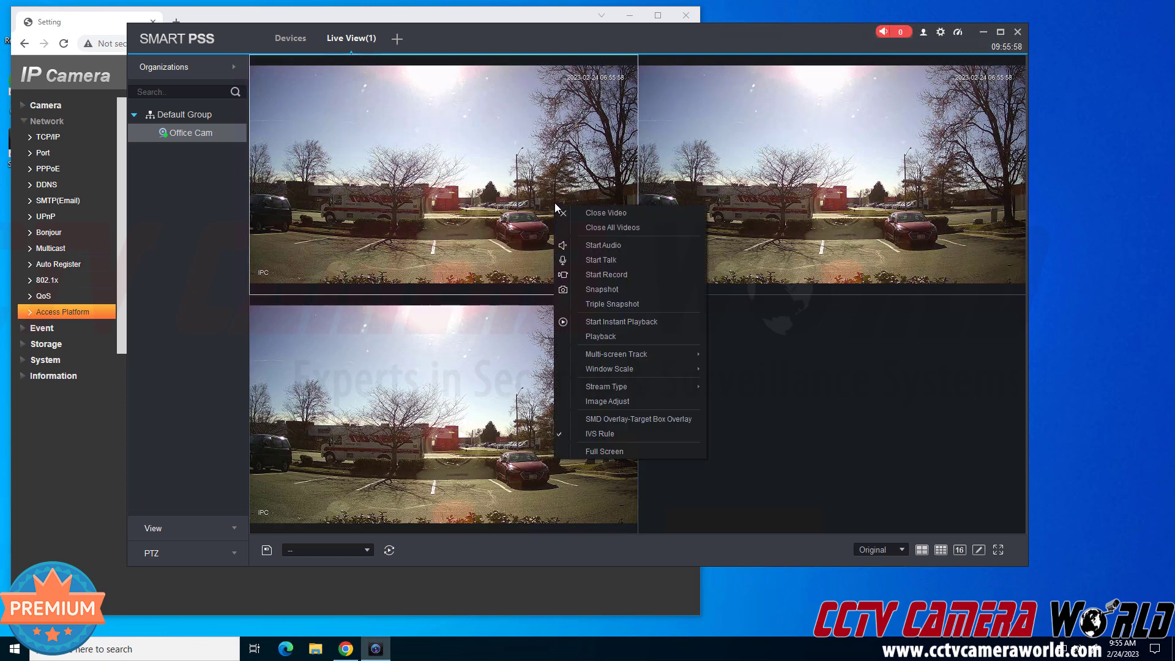
pyautogui.click(612, 227)
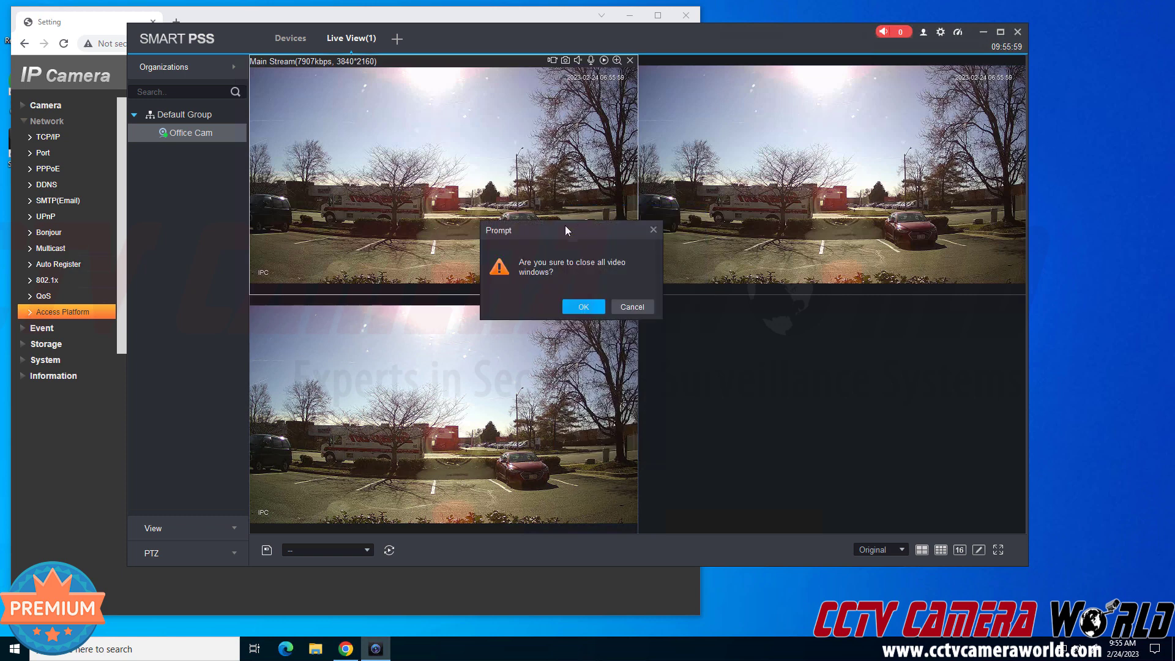
pyautogui.click(585, 306)
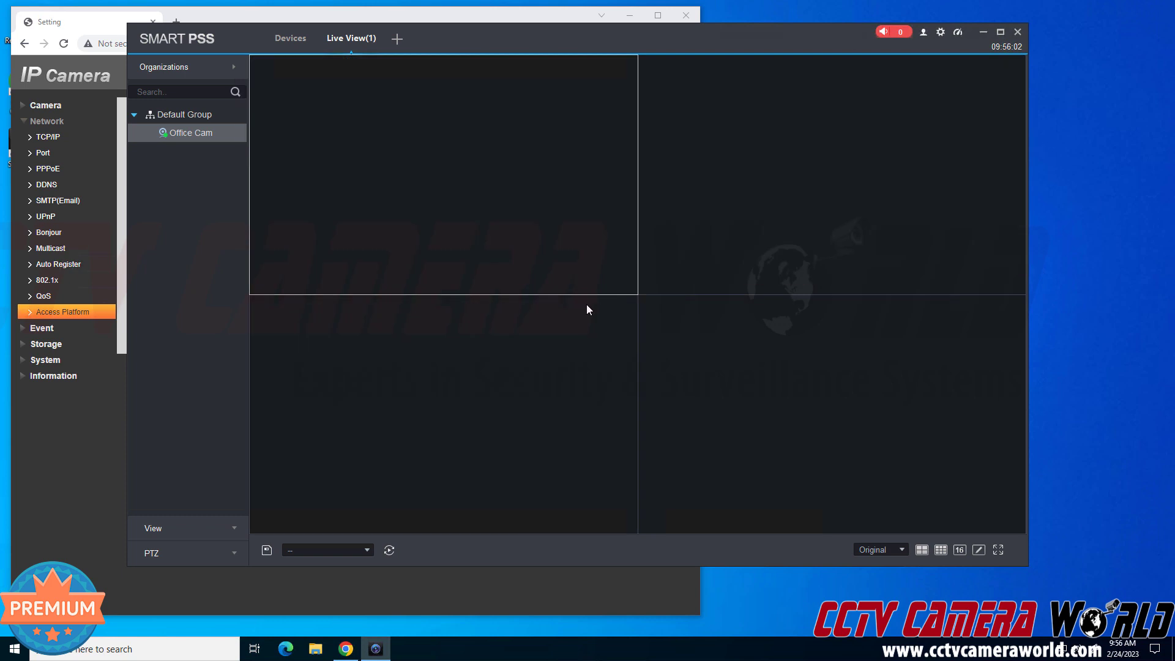
pyautogui.moveTo(208, 136); pyautogui.dragTo(729, 375)
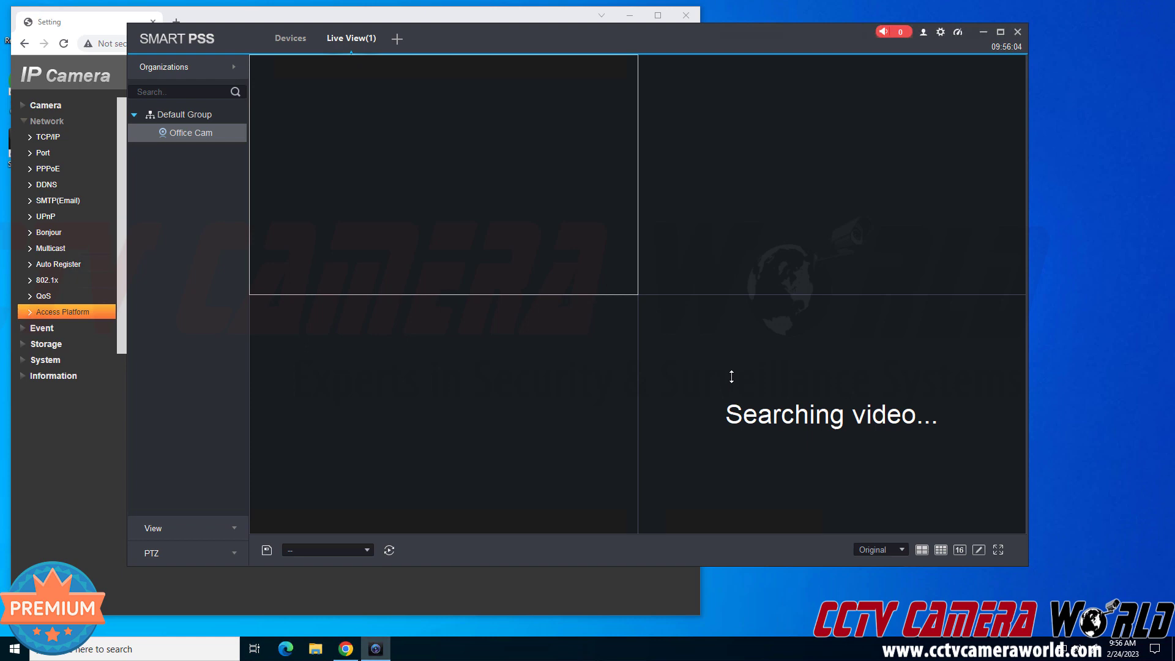
pyautogui.click(749, 390)
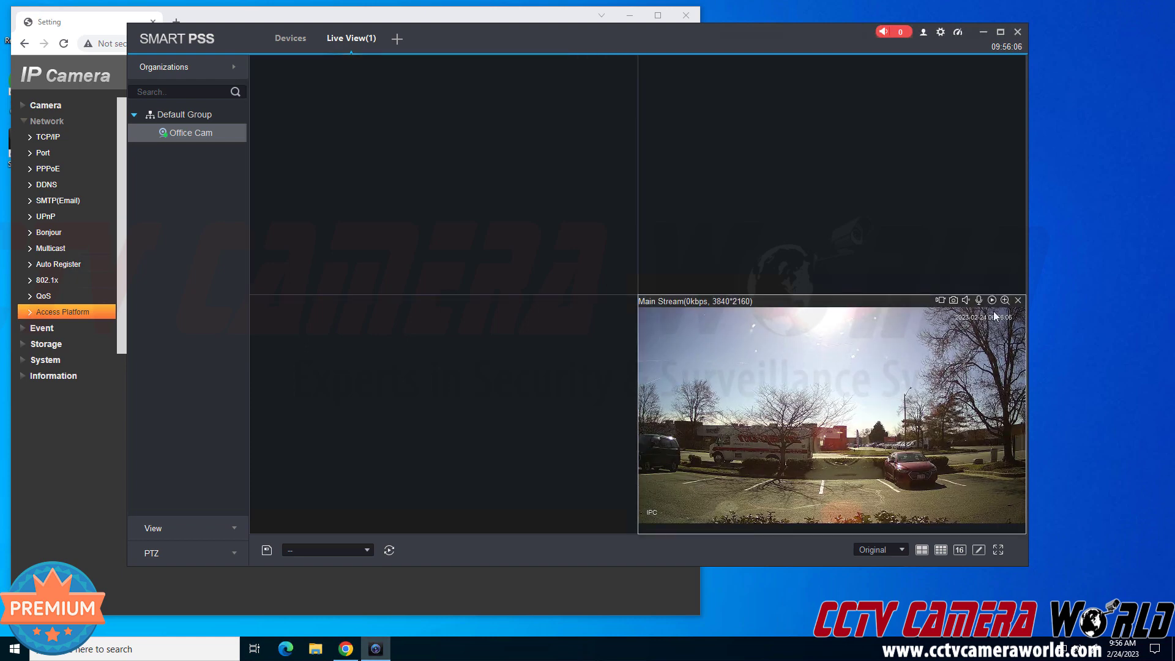
pyautogui.click(1016, 301)
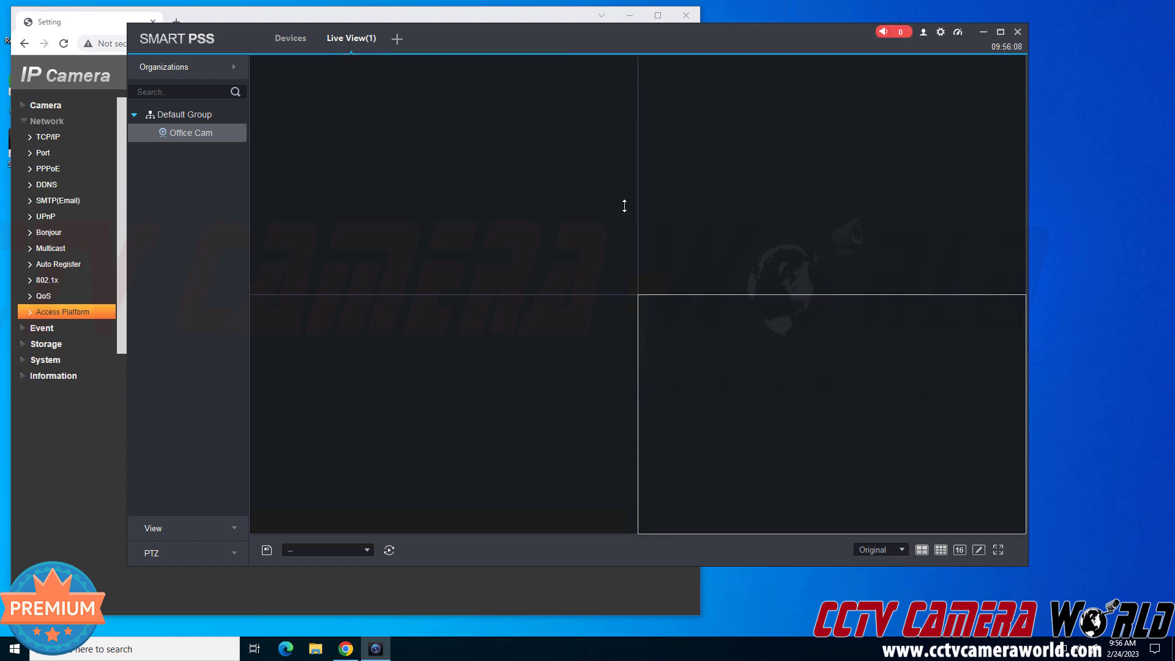